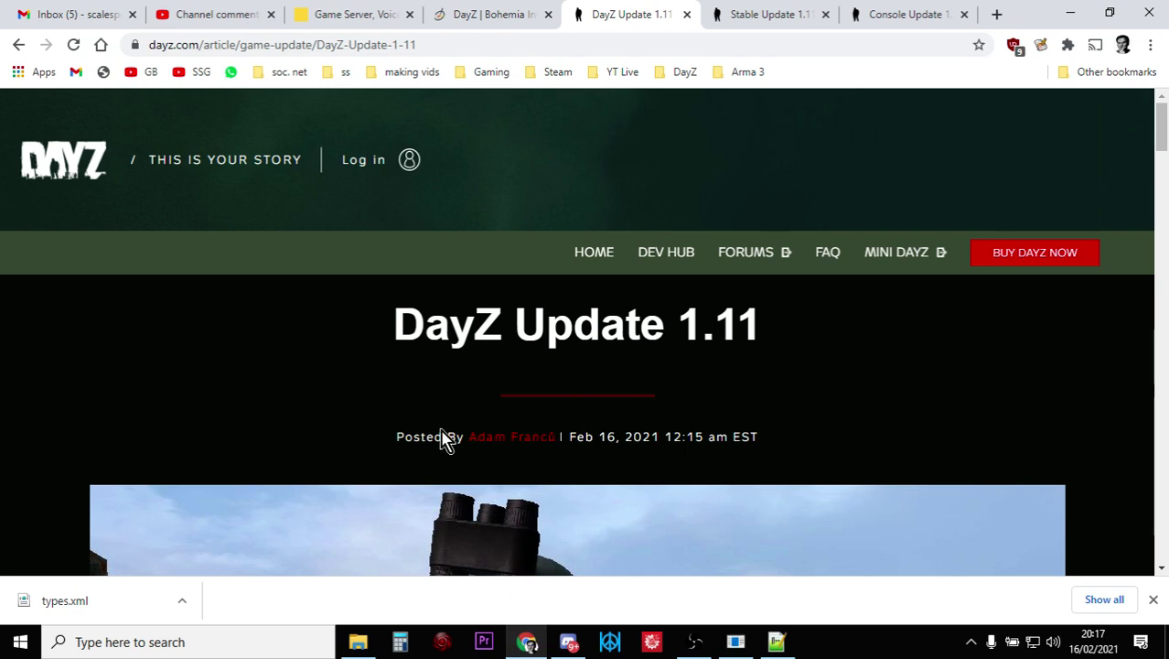
# Close the types.xml downloads bar on the DayZ article and switch to the Nitrado server tab.
pyautogui.scroll(-2, 446, 439)
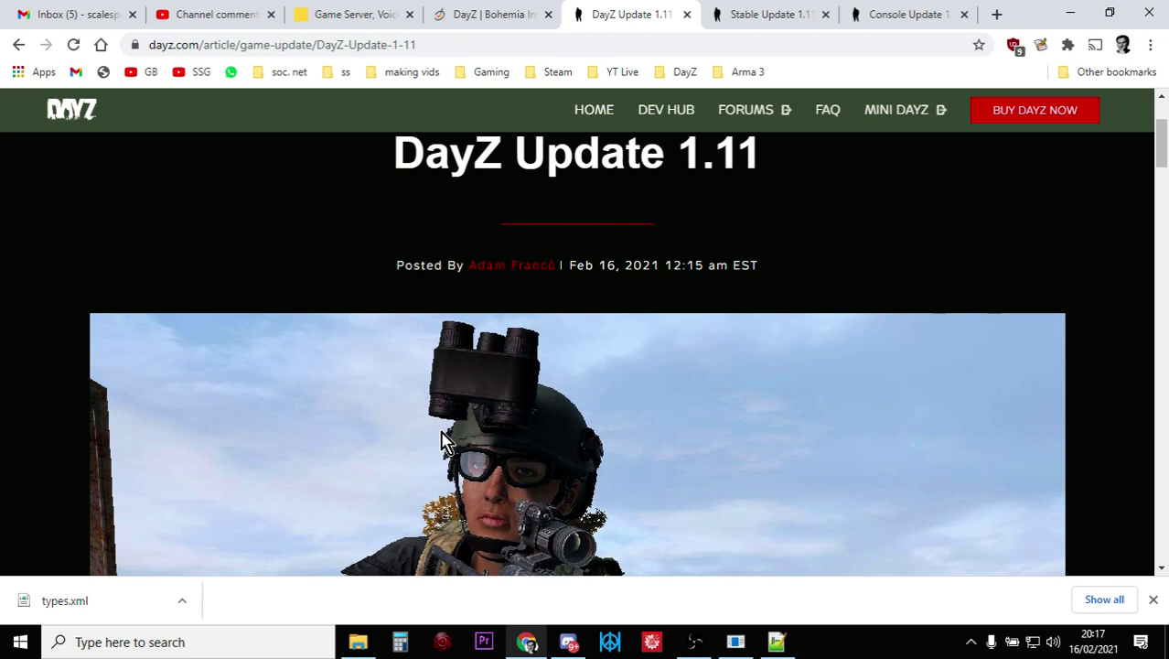
pyautogui.scroll(-1, 445, 440)
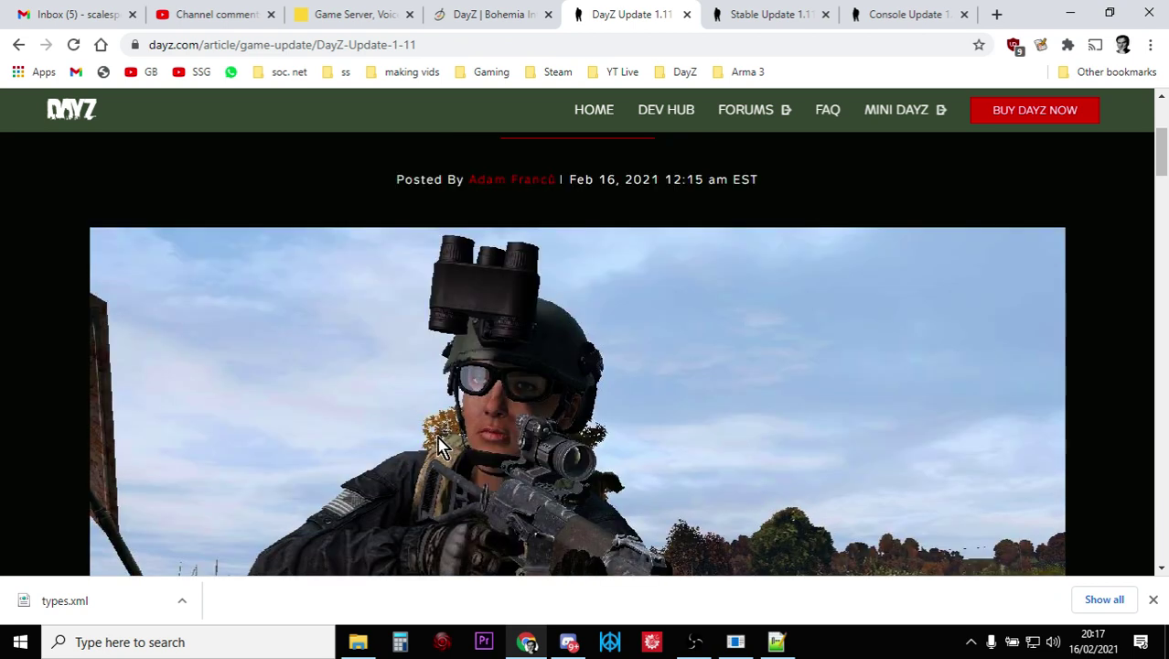
pyautogui.click(1154, 600)
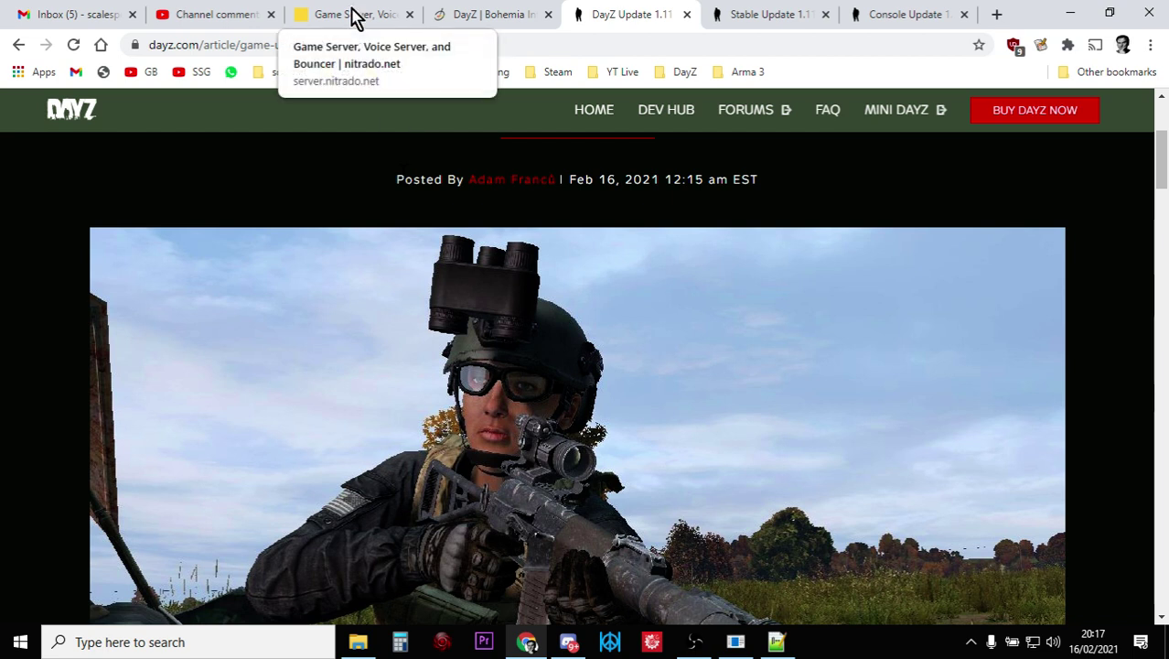
pyautogui.scroll(-3, 465, 234)
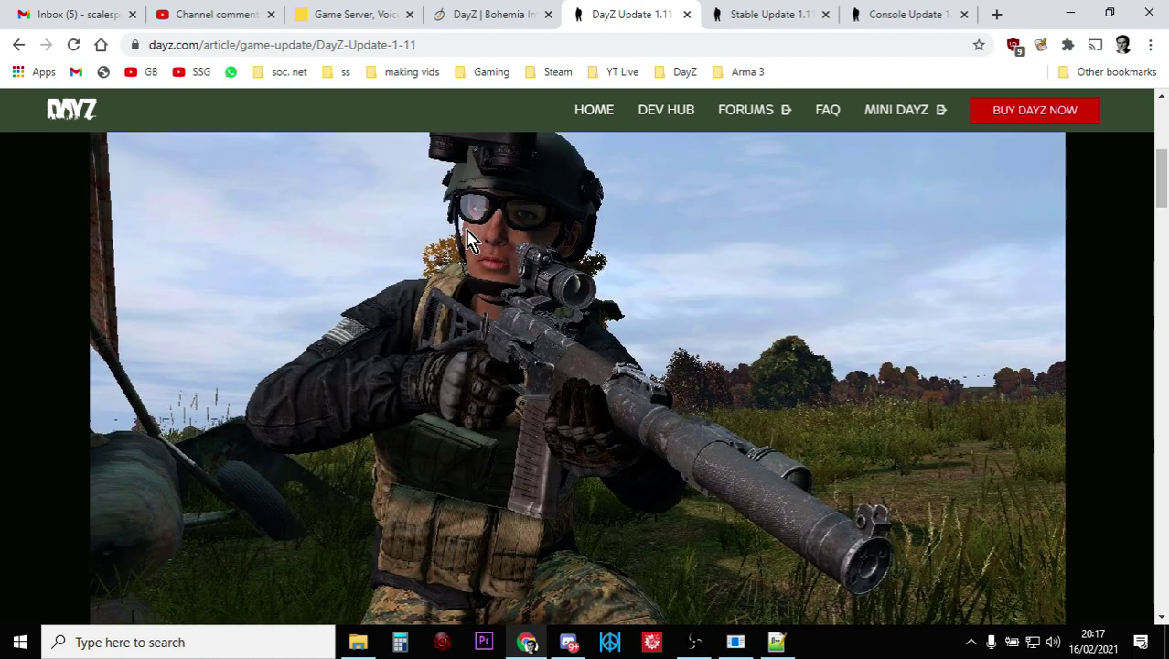
pyautogui.click(355, 16)
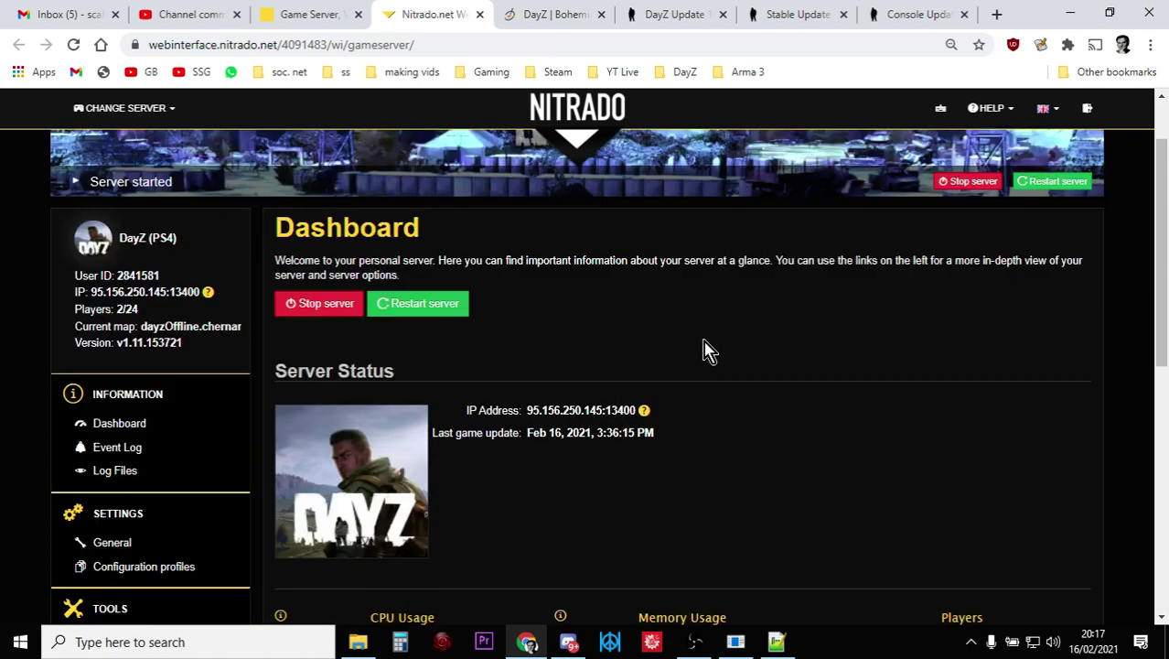
pyautogui.scroll(-3, 707, 349)
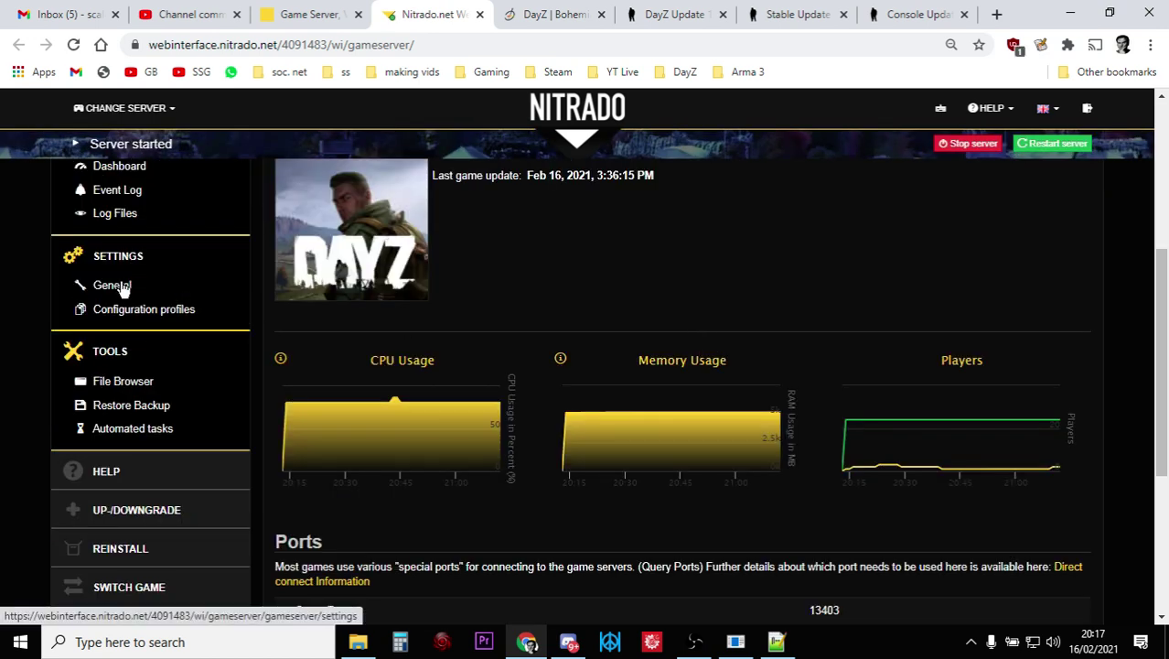
# Go to the General settings of the DayZ PS4 server from the sidebar.
pyautogui.click(124, 288)
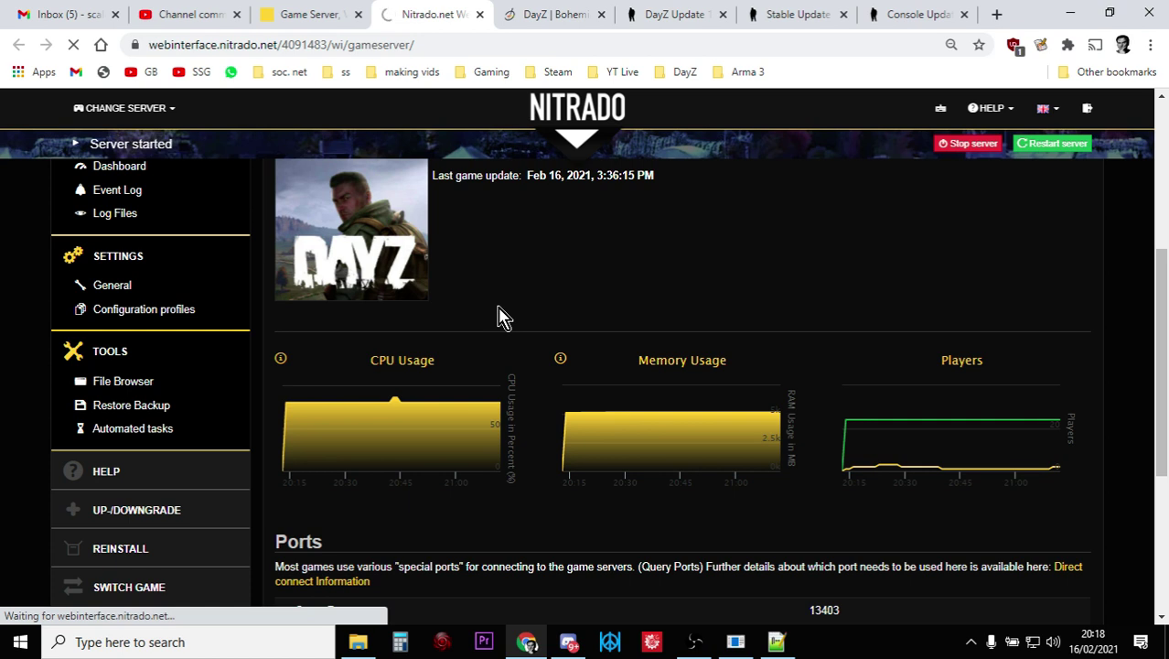
# Tick the 'Reset Mission-xml to default' checkbox further down the settings page.
pyautogui.scroll(-2, 502, 316)
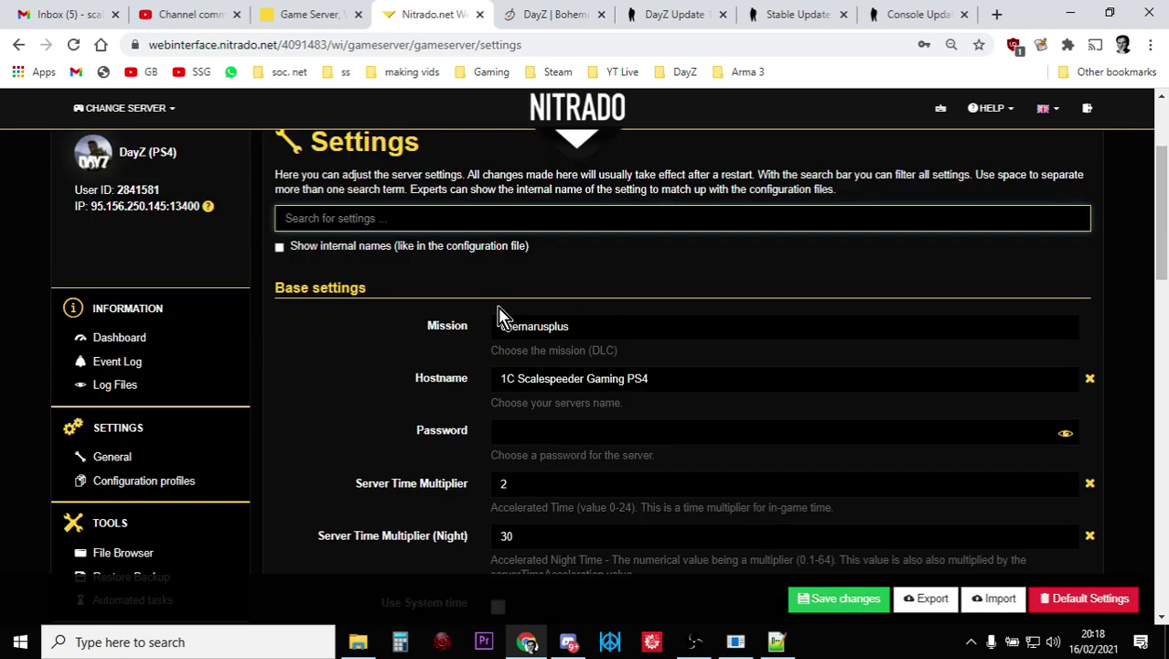
pyautogui.scroll(-7, 501, 316)
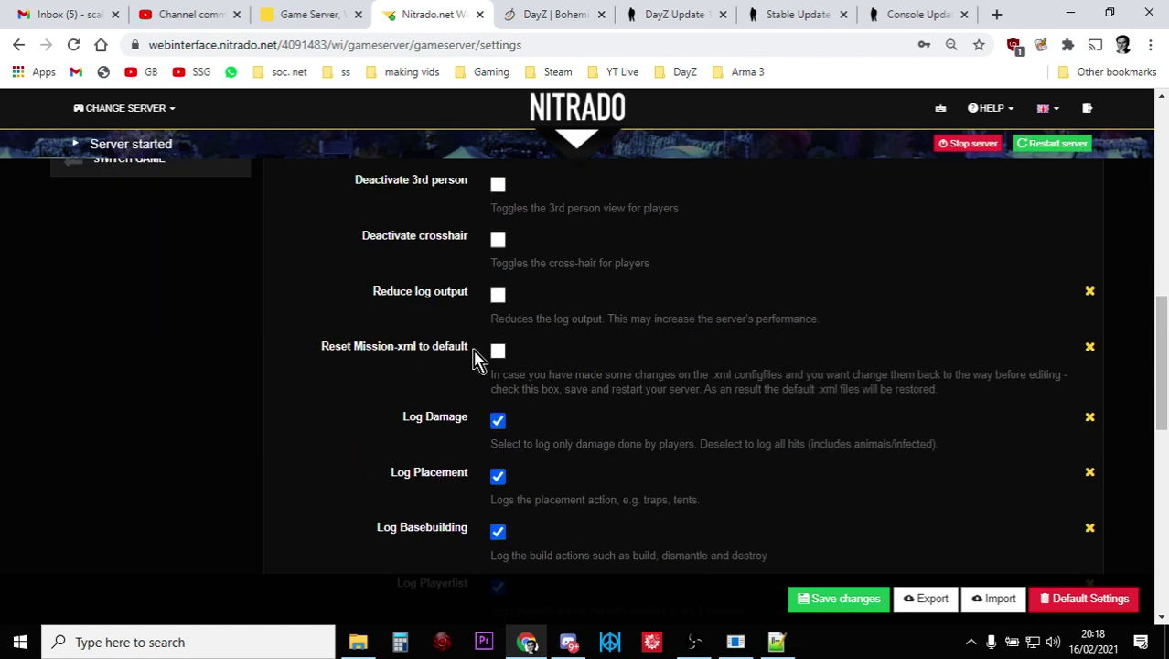
pyautogui.click(499, 355)
# Look over the DayZ Update 1.11 article.
pyautogui.click(701, 18)
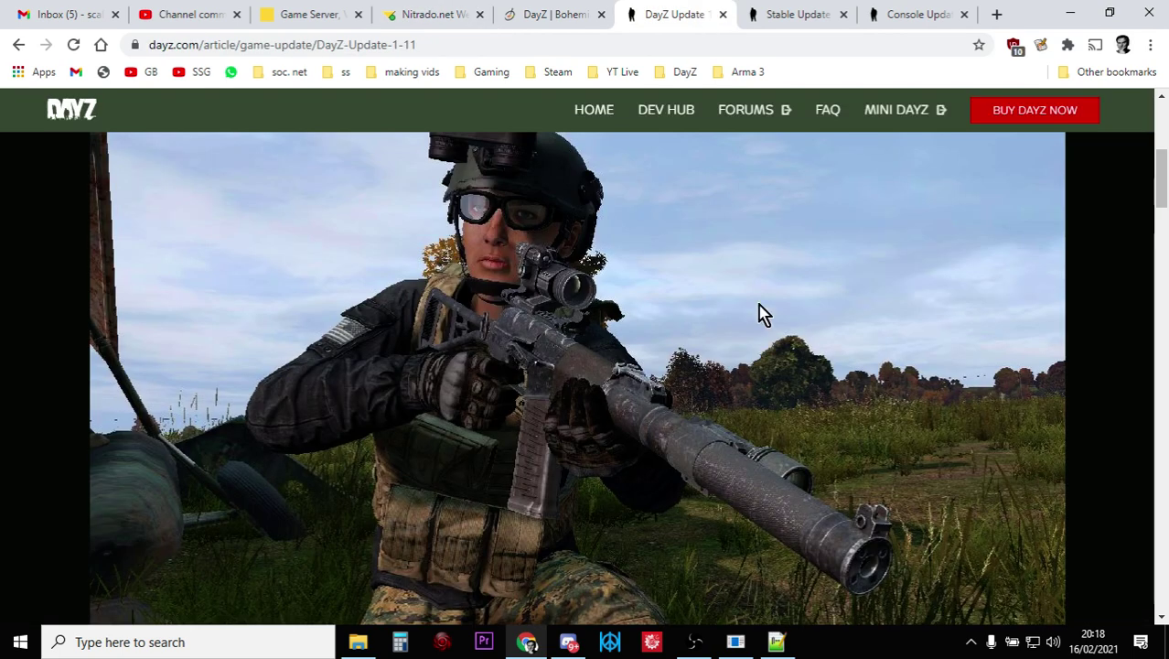
pyautogui.scroll(-3, 764, 314)
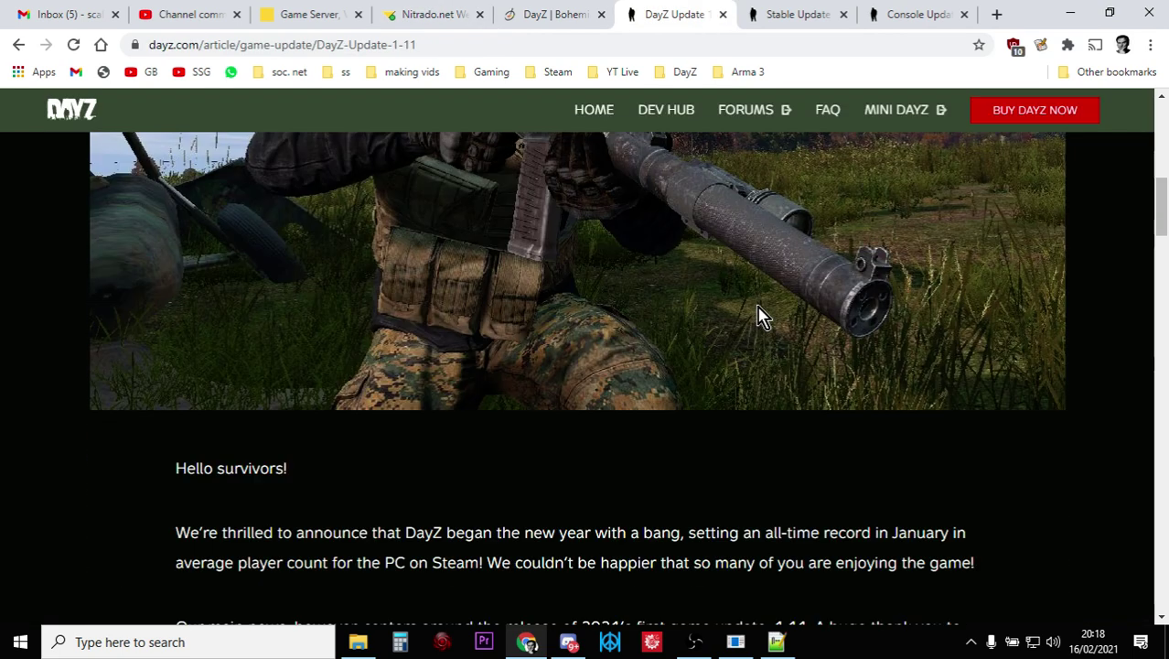
pyautogui.scroll(2, 763, 314)
# Read through the fixes and changes in the Stable Update 1.11 forum post.
pyautogui.click(806, 14)
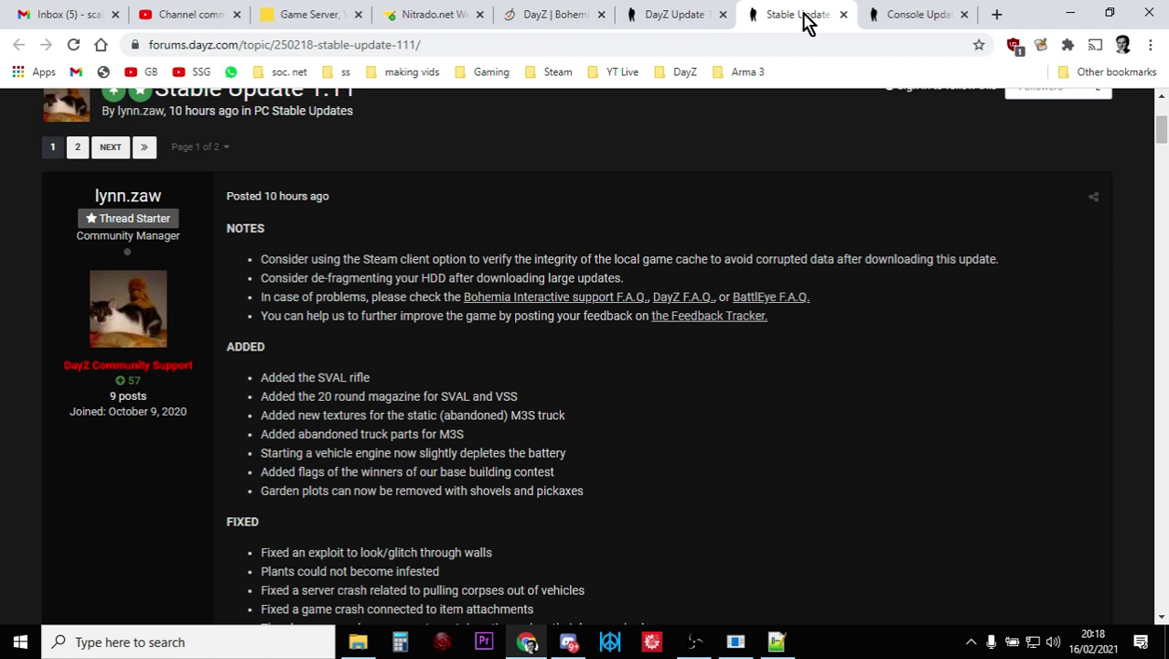
pyautogui.scroll(-8, 842, 342)
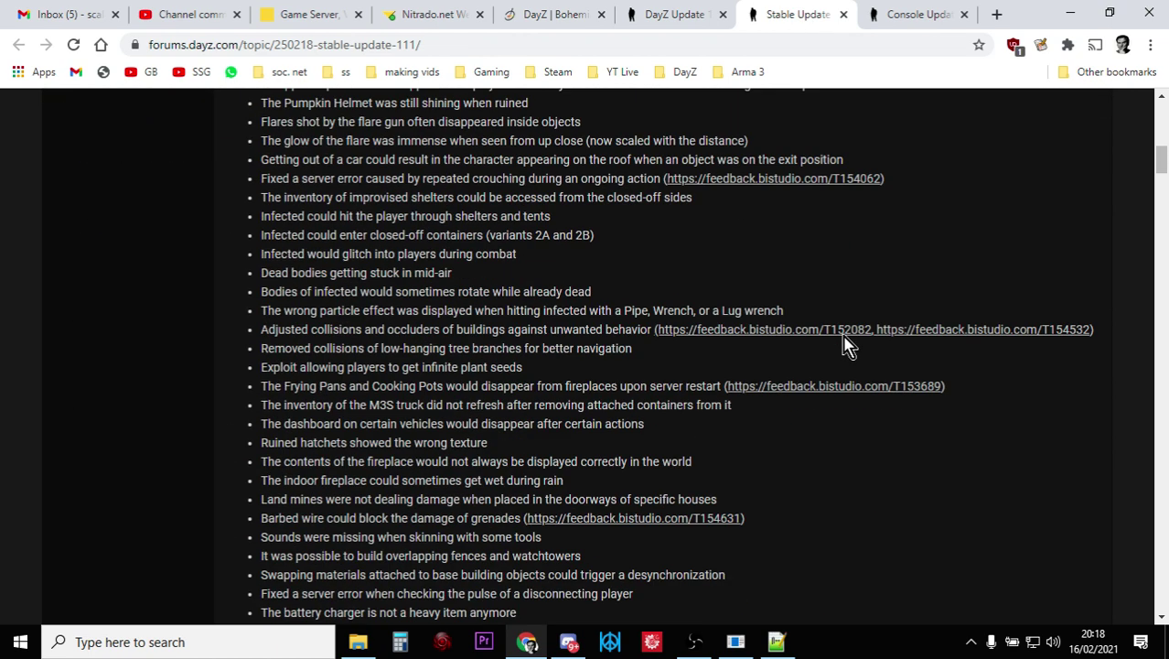
pyautogui.scroll(-10, 846, 345)
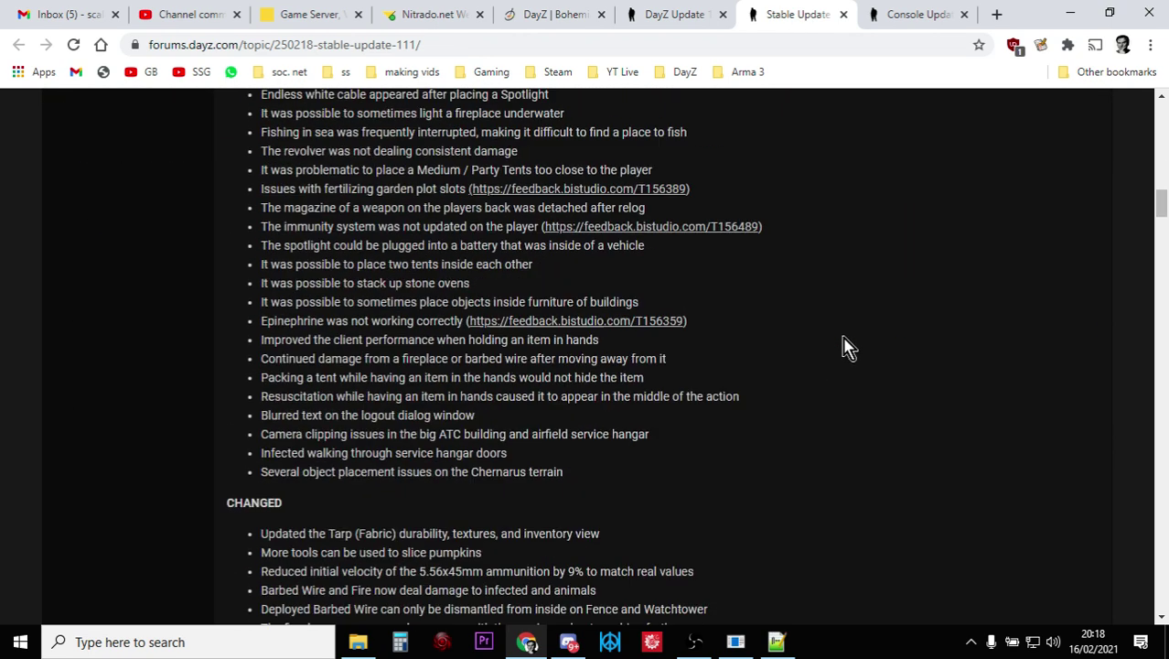
pyautogui.scroll(-1, 843, 345)
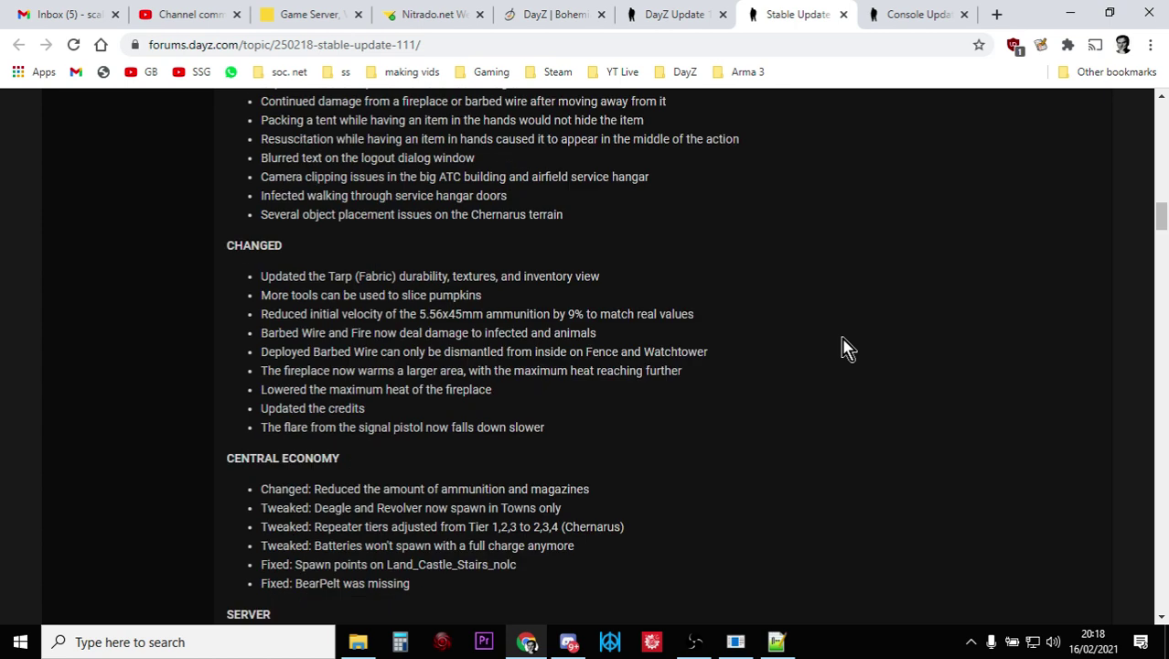
pyautogui.scroll(-4, 846, 346)
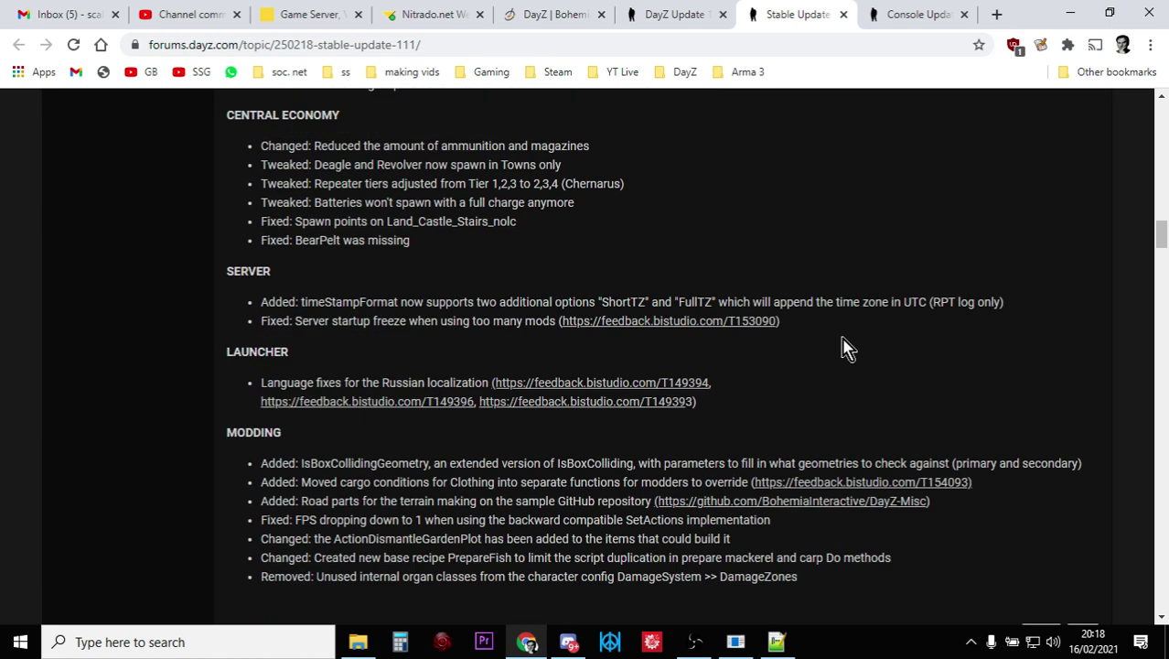
pyautogui.scroll(-3, 843, 346)
pyautogui.scroll(10, 843, 348)
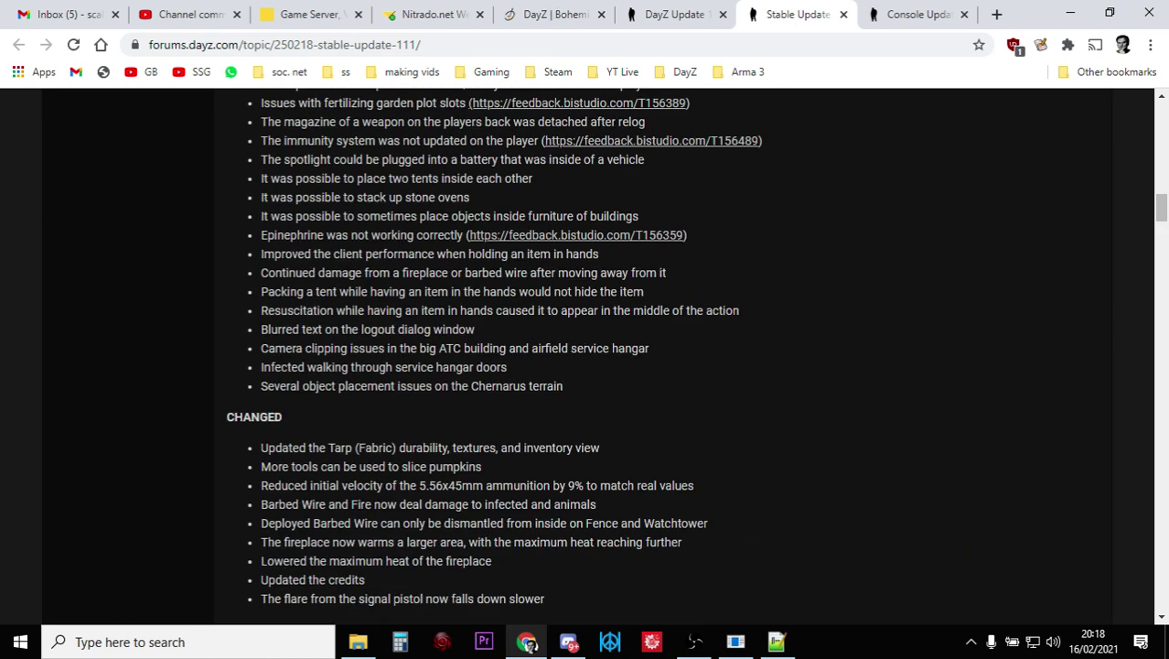
pyautogui.click(547, 25)
# Return to the Nitrado server settings with Reset Mission-xml still ticked.
pyautogui.click(432, 14)
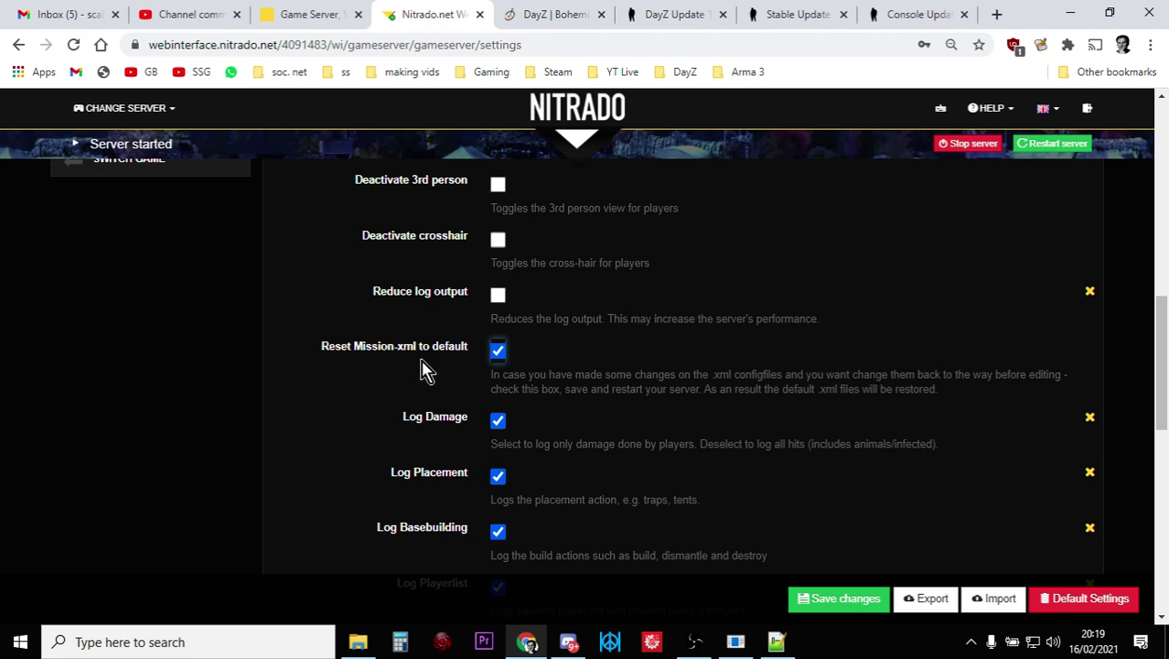
pyautogui.click(497, 355)
pyautogui.click(838, 595)
# Save the changed settings and restart the DayZ PS4 server, dismissing the follow-up error.
pyautogui.click(823, 597)
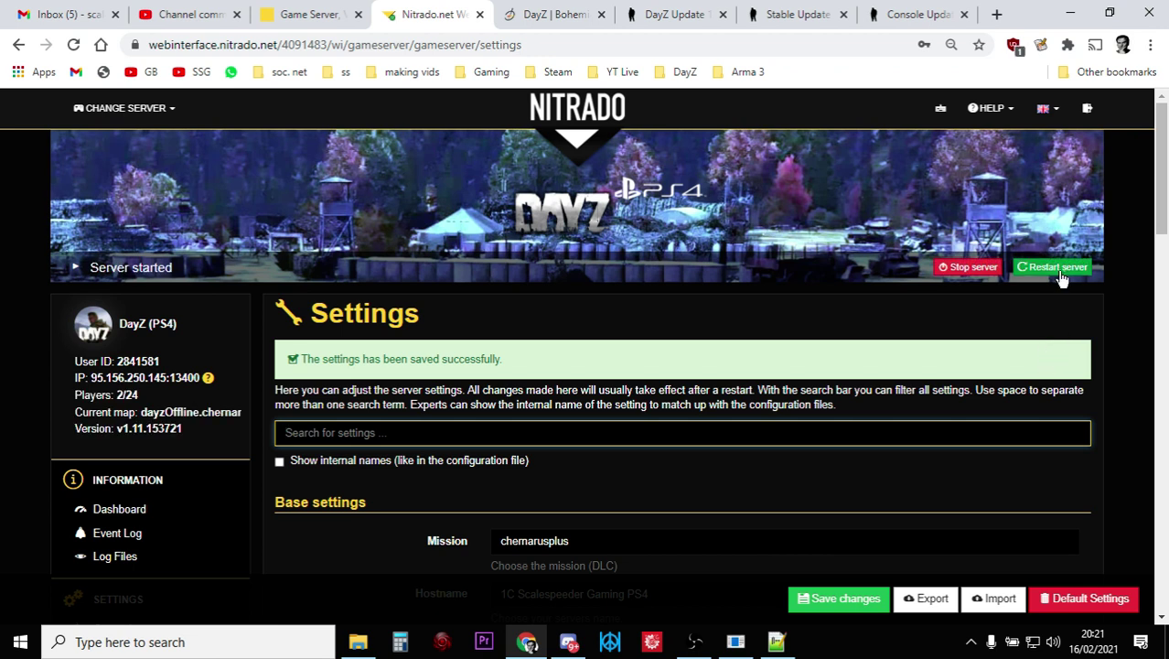
pyautogui.click(1057, 273)
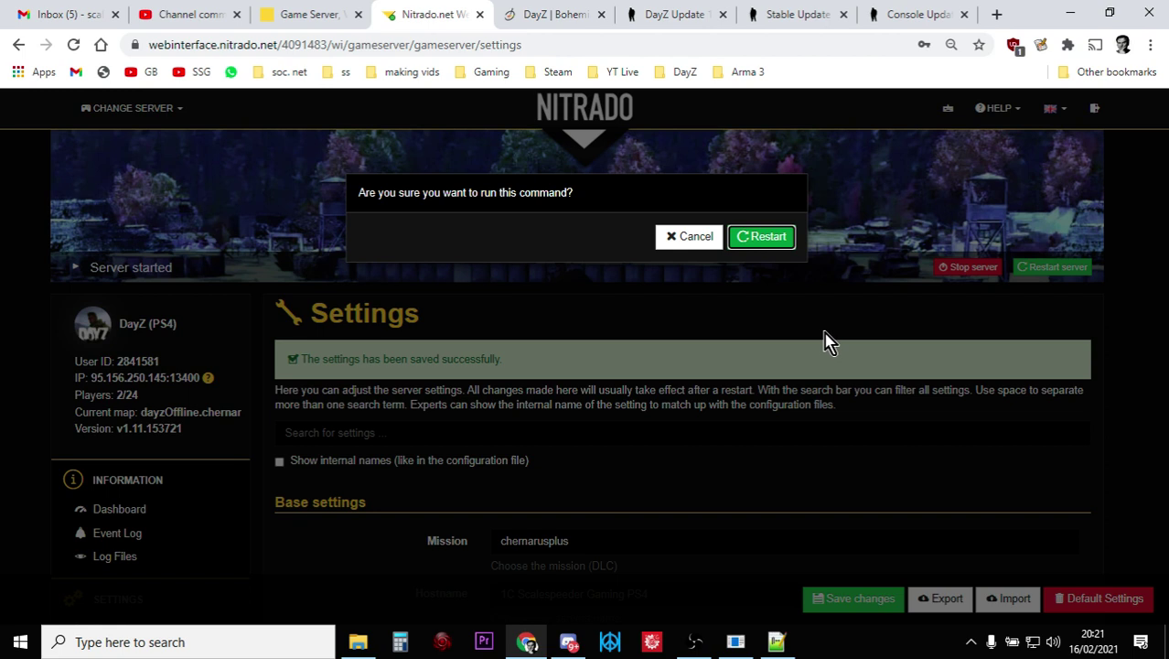
pyautogui.click(772, 239)
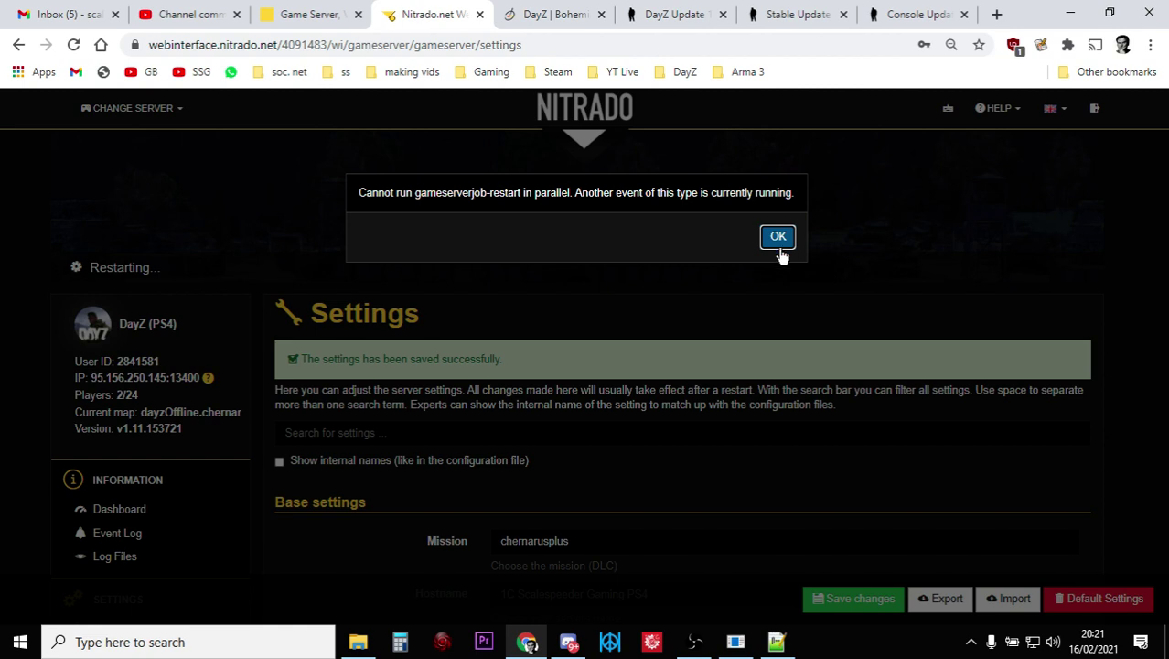
pyautogui.click(778, 238)
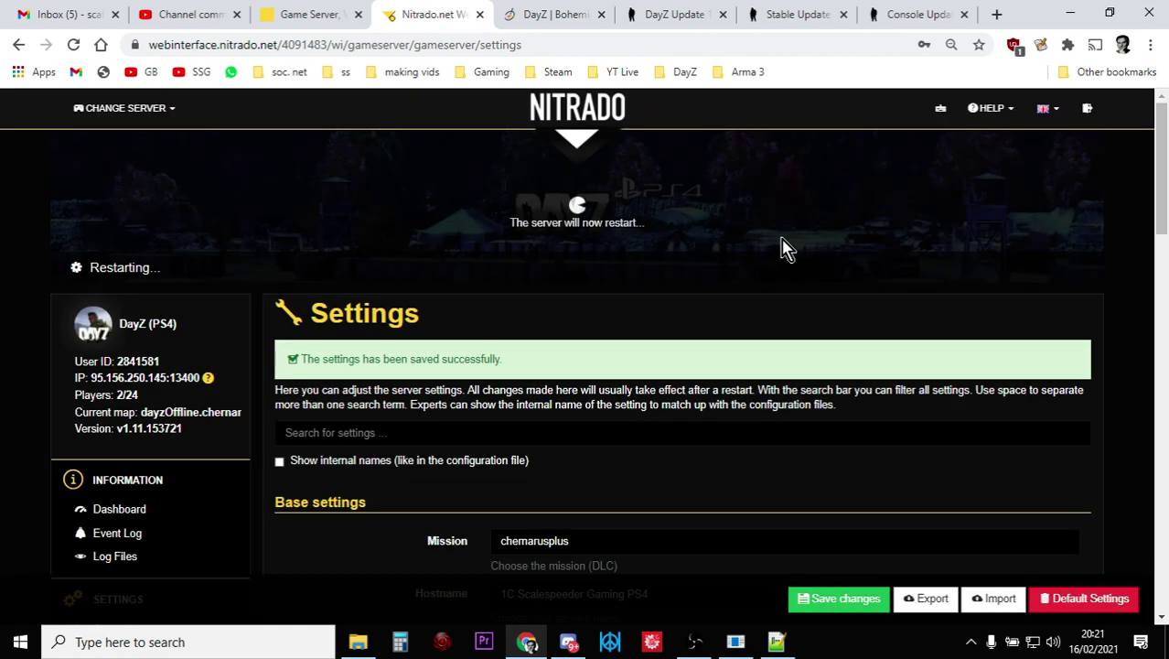
# Untick 'Reset Mission-xml to default' and save the settings again.
pyautogui.scroll(-3, 785, 249)
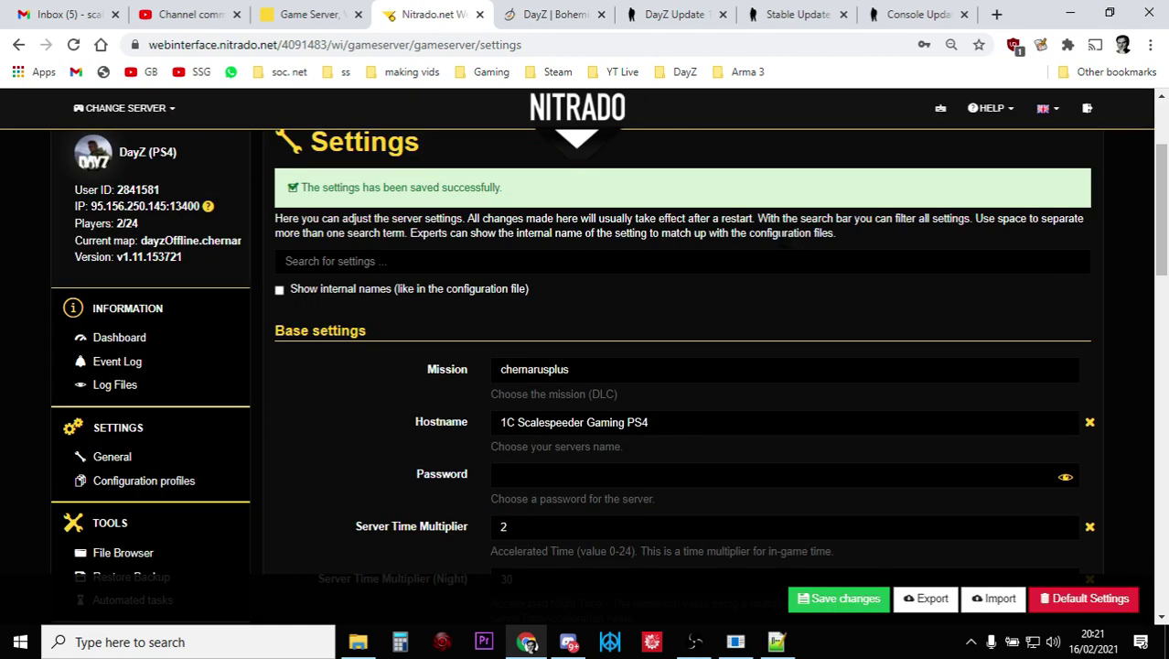
pyautogui.scroll(-10, 775, 314)
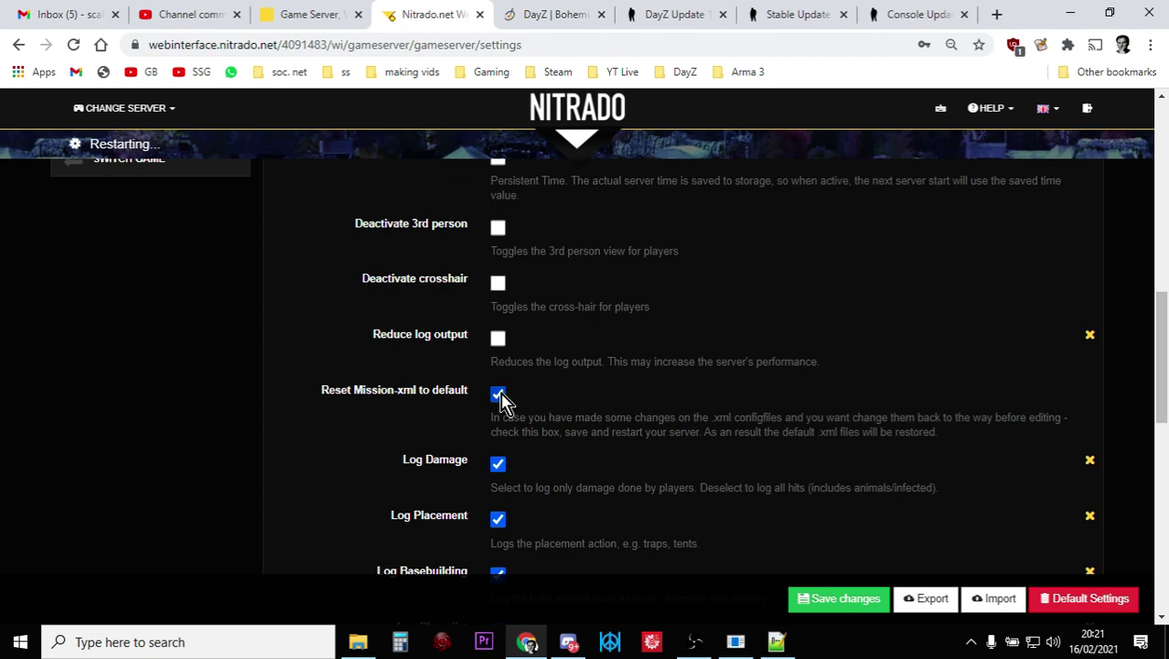
pyautogui.click(499, 395)
pyautogui.click(840, 600)
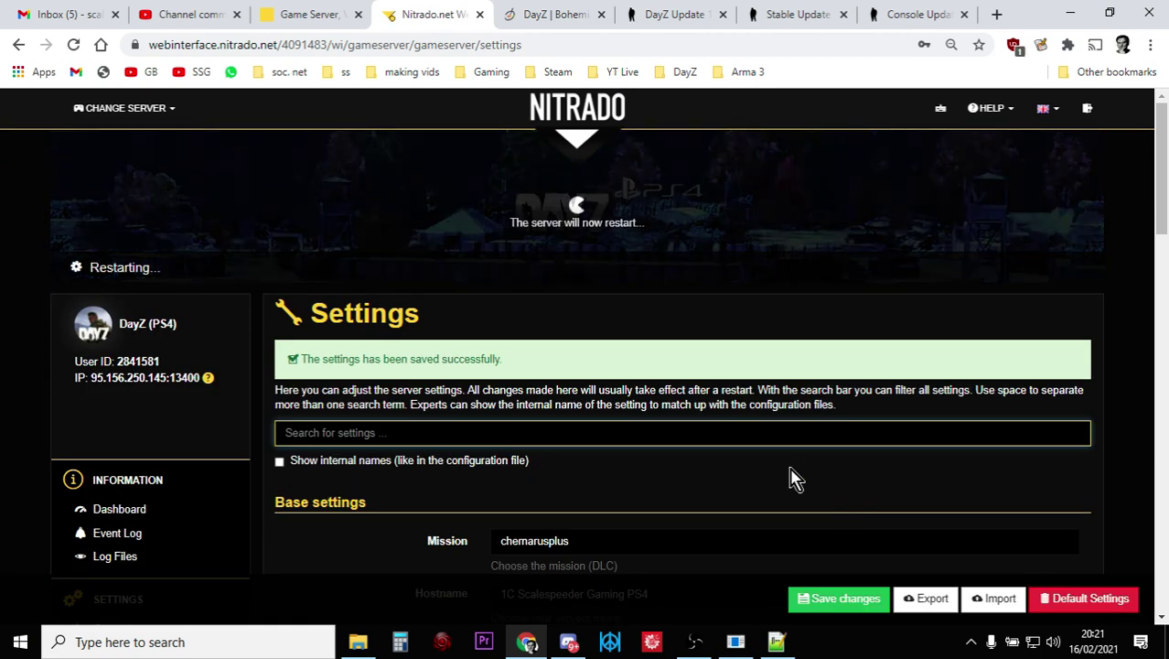
pyautogui.scroll(-3, 790, 475)
pyautogui.scroll(-2, 789, 467)
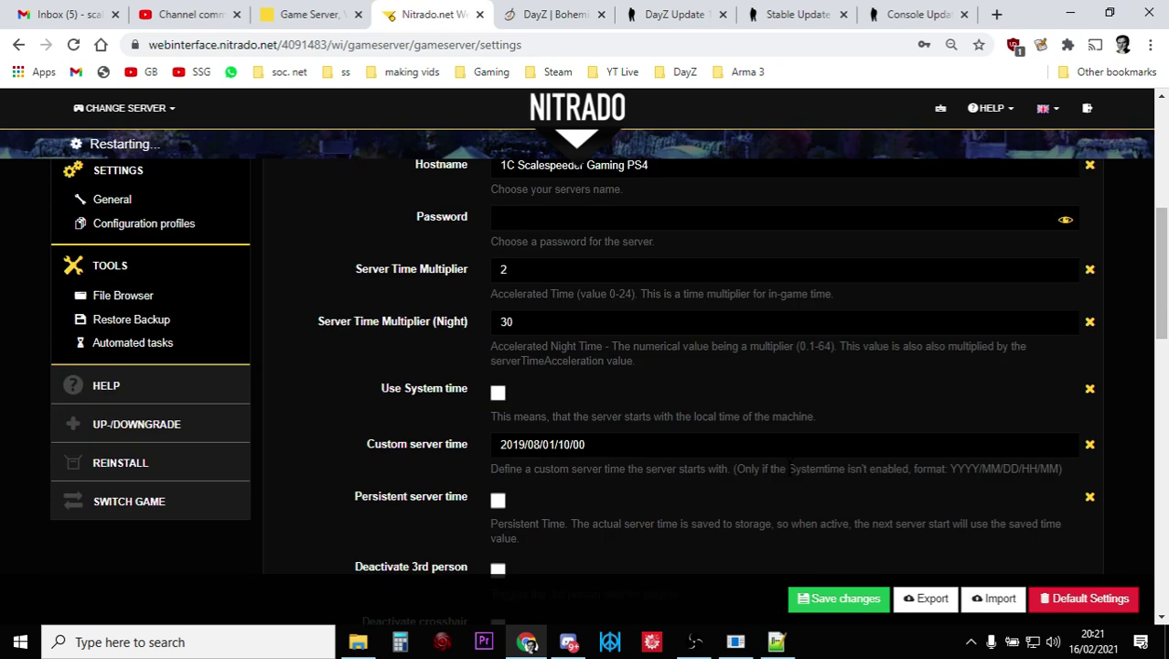
pyautogui.scroll(-4, 791, 478)
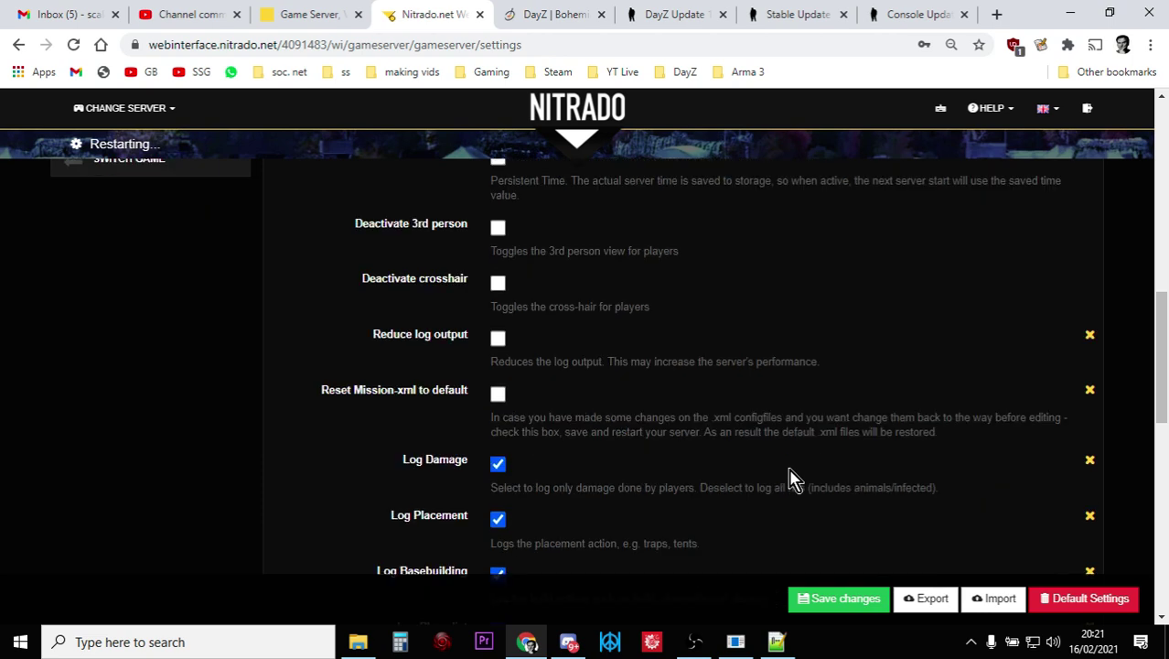